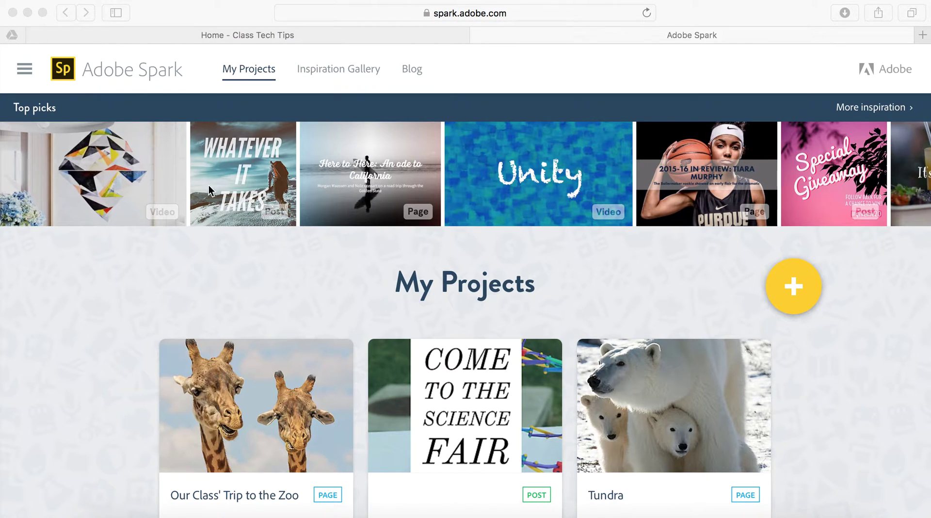
Open the side navigation menu and start a new Post project.
left_click(24, 66)
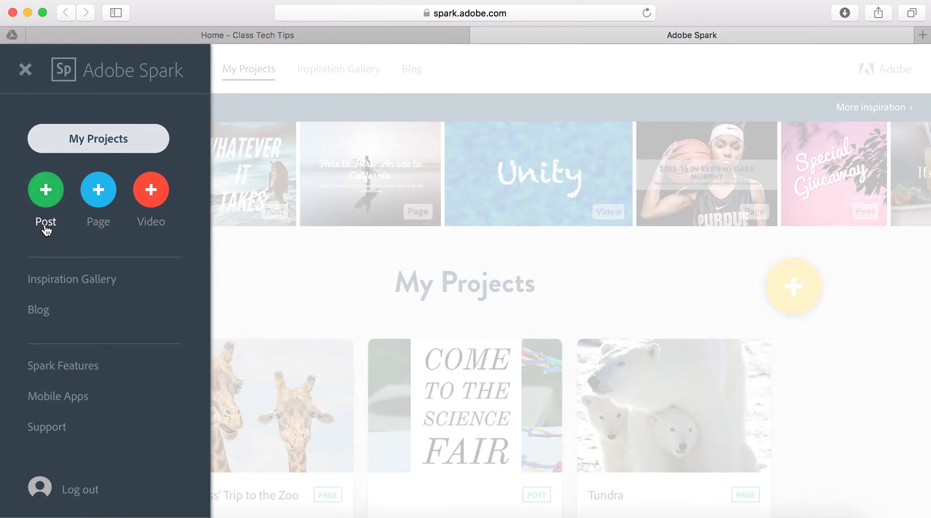
left_click(45, 191)
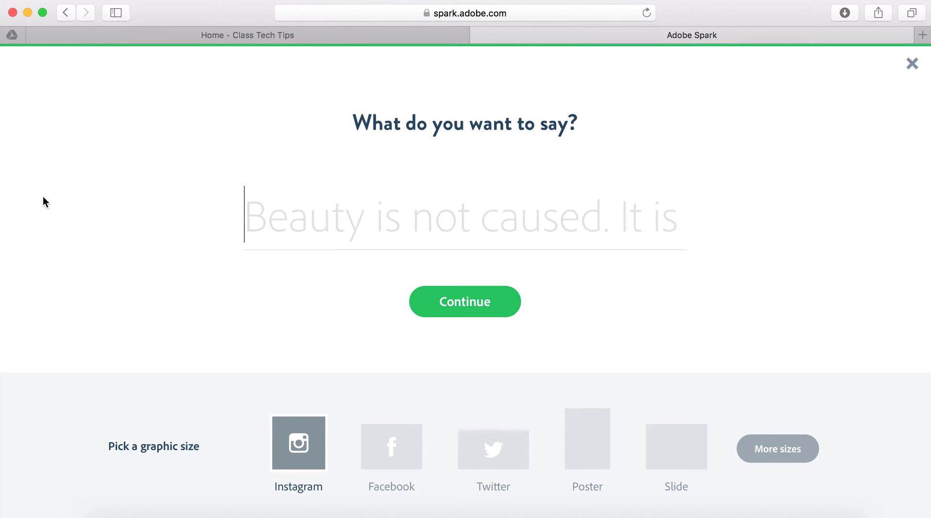
Enter 'PTA Meeting Sunday 4PM' as the post text at Facebook size and continue to the design.
type("Pta")
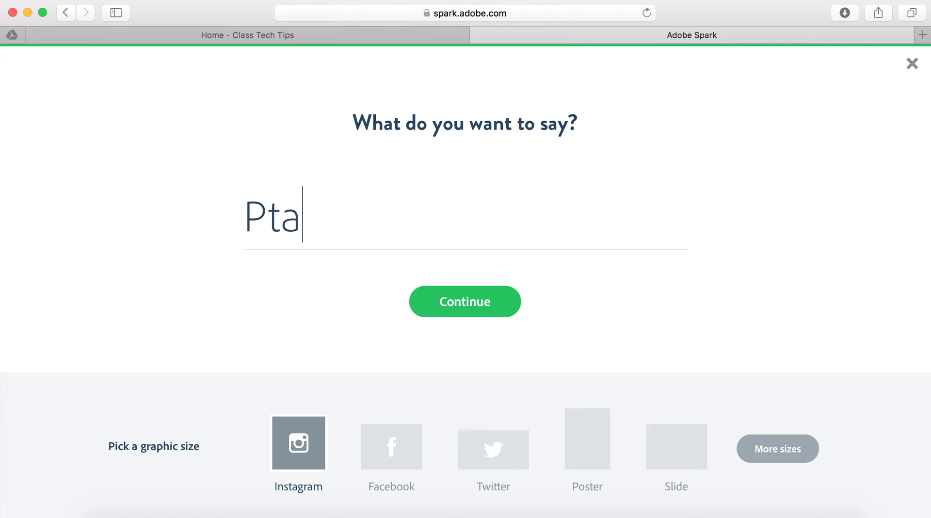
key("BackSpace")
key("BackSpace")
type("TA Mee")
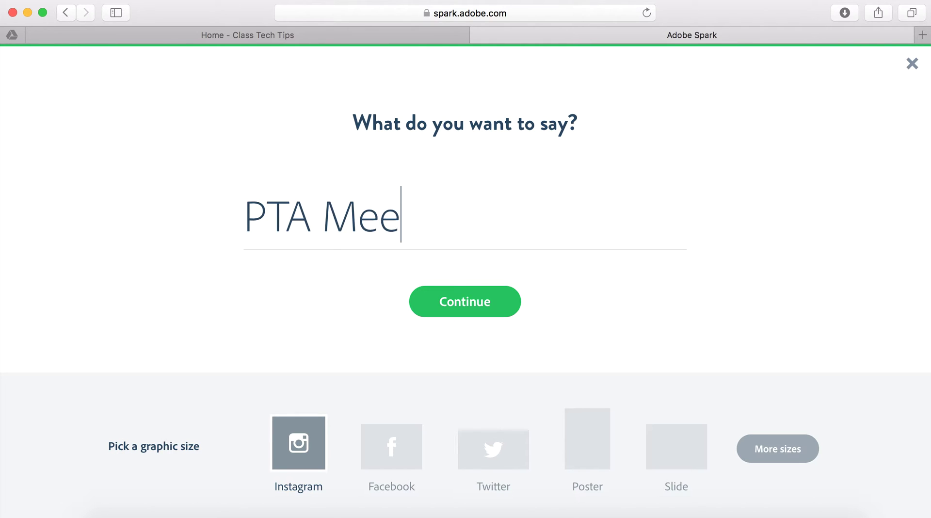
type("ting Sunday ")
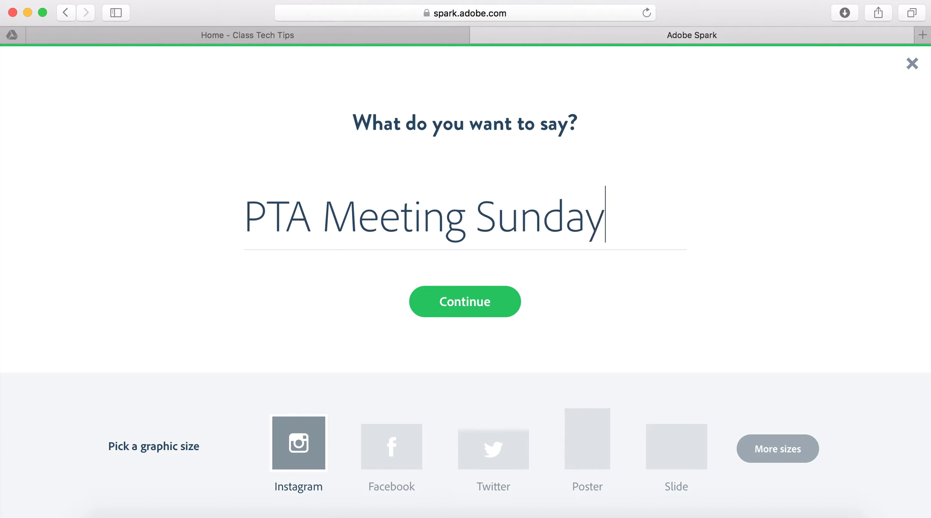
type("4PM")
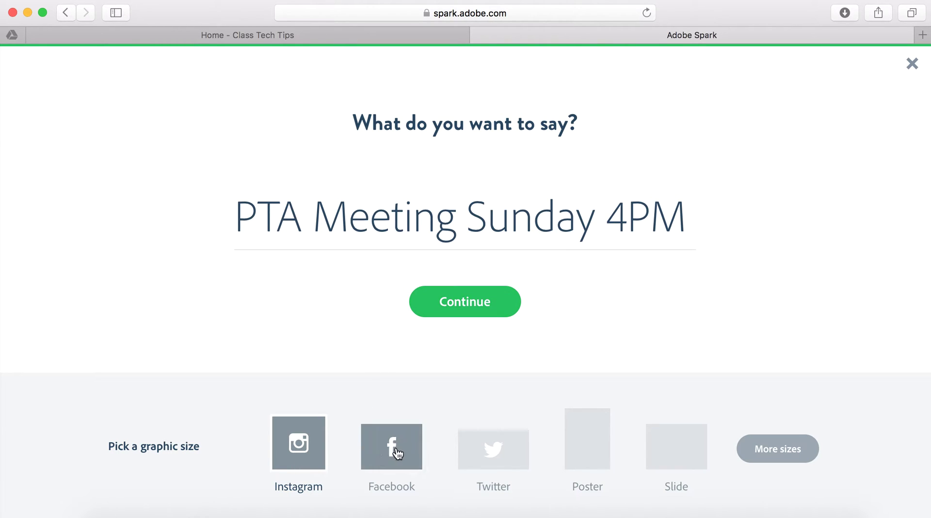
left_click(399, 454)
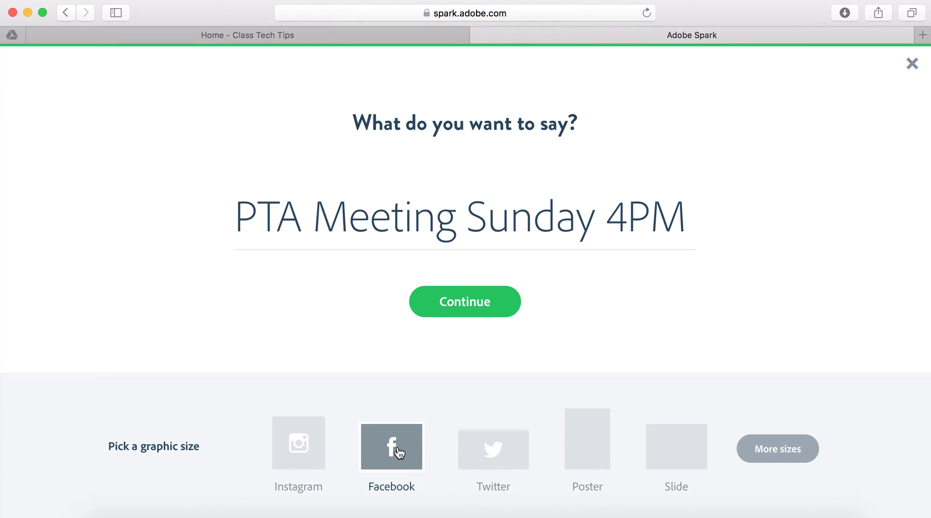
left_click(469, 304)
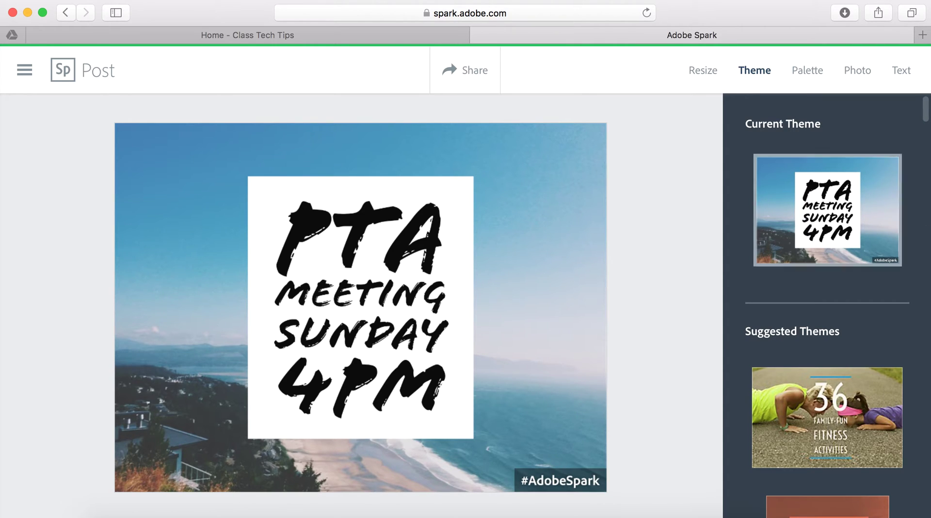
Browse the themes, trying Congratulations Class of 2020 and a sunburst script-lettering theme.
scroll(805, 310, "down", 10)
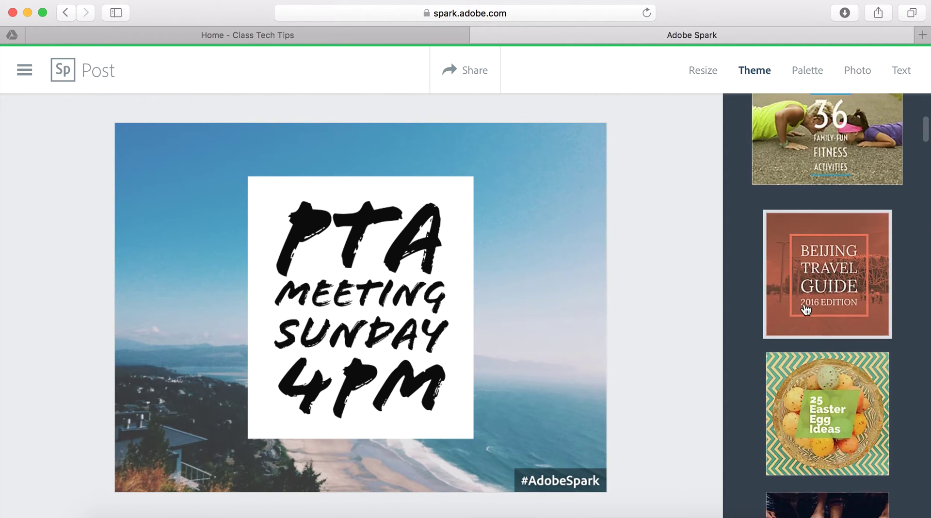
scroll(806, 310, "down", 3)
scroll(806, 310, "down", 2)
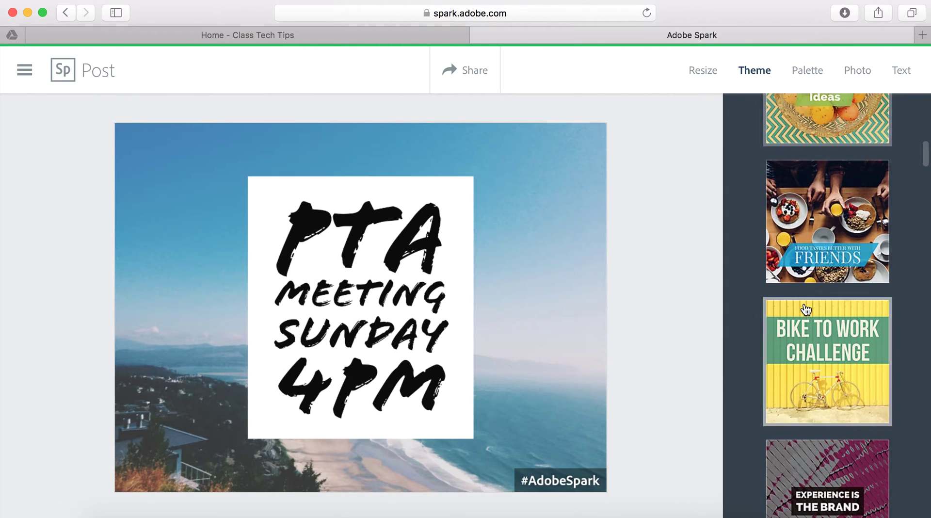
scroll(806, 310, "down", 3)
scroll(806, 309, "down", 1)
scroll(804, 315, "down", 4)
scroll(804, 326, "down", 2)
scroll(804, 326, "down", 4)
scroll(804, 325, "down", 4)
scroll(804, 326, "down", 2)
scroll(804, 326, "down", 4)
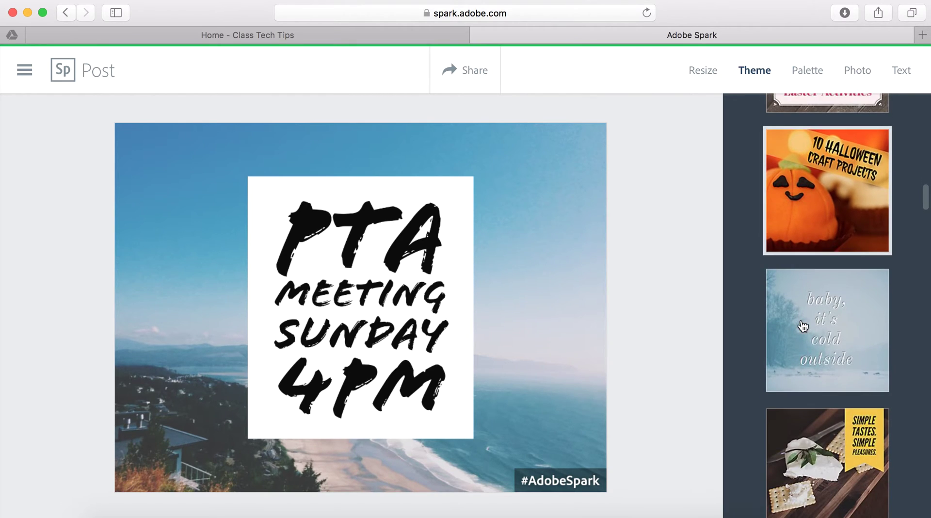
scroll(804, 326, "down", 3)
scroll(804, 326, "down", 1)
scroll(804, 326, "down", 2)
scroll(804, 326, "down", 3)
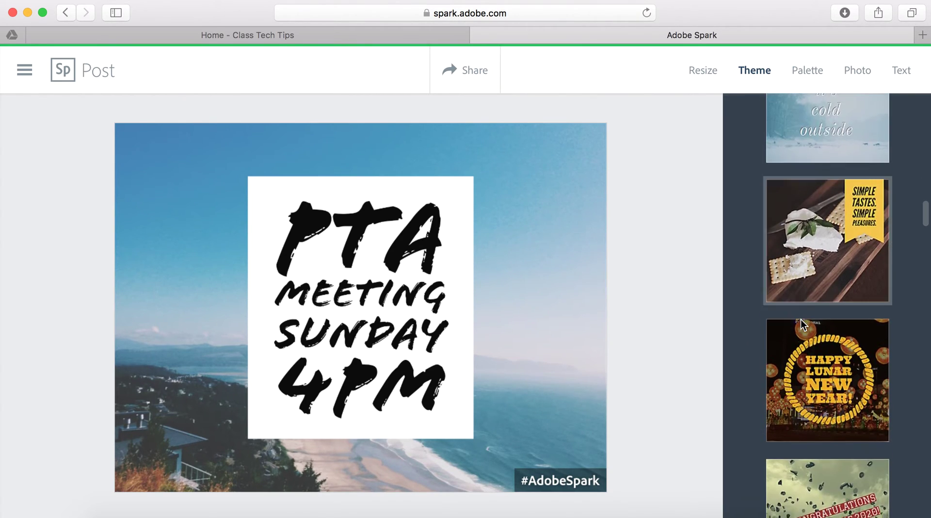
scroll(804, 326, "down", 4)
scroll(804, 326, "down", 5)
left_click(803, 326)
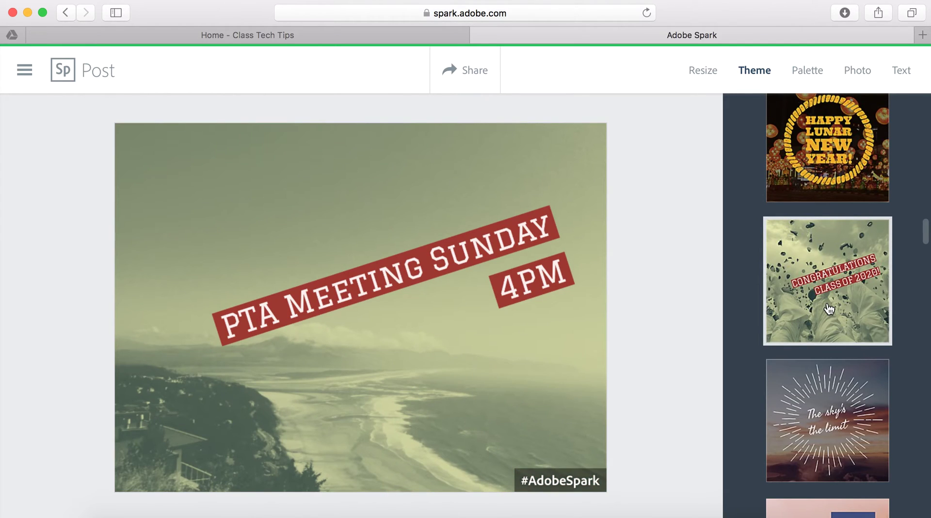
left_click(843, 425)
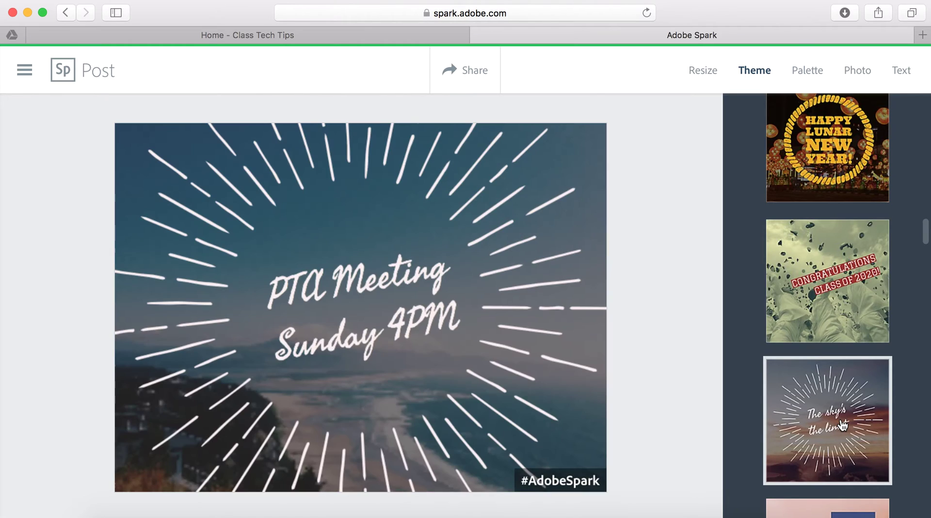
Apply the Get Lost at Sea rope-circle theme to the post.
scroll(843, 426, "down", 3)
scroll(843, 426, "down", 1)
scroll(843, 425, "down", 3)
scroll(843, 426, "down", 1)
scroll(843, 425, "down", 3)
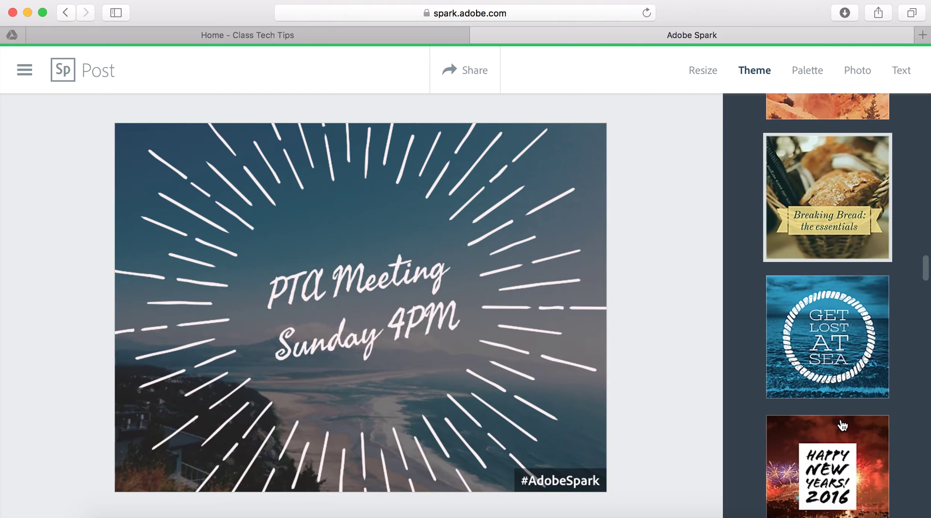
scroll(829, 280, "down", 2)
left_click(828, 280)
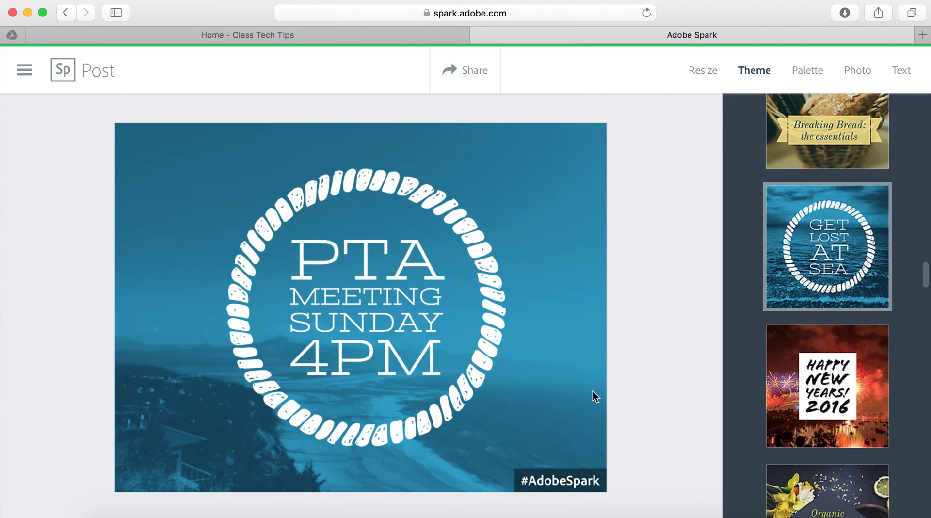
Search stock photos for 'school' to replace the background photo.
left_click(560, 390)
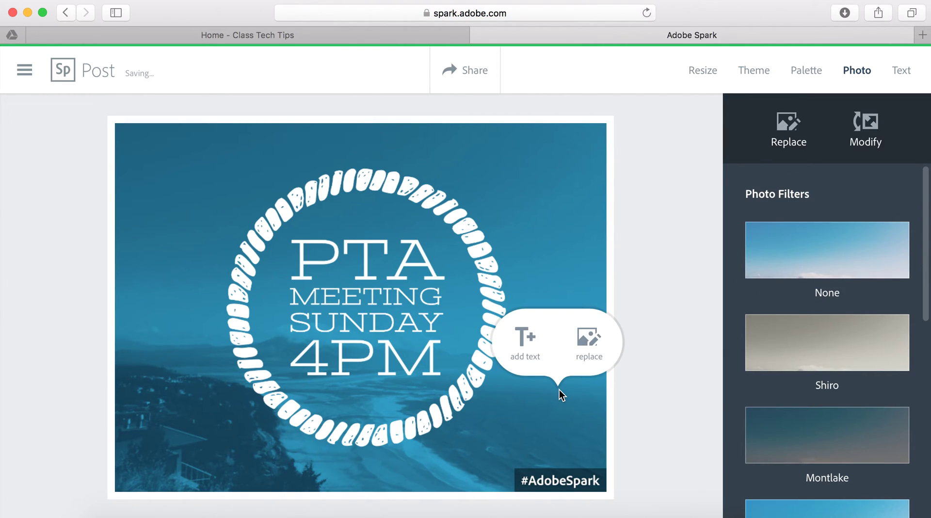
left_click(594, 336)
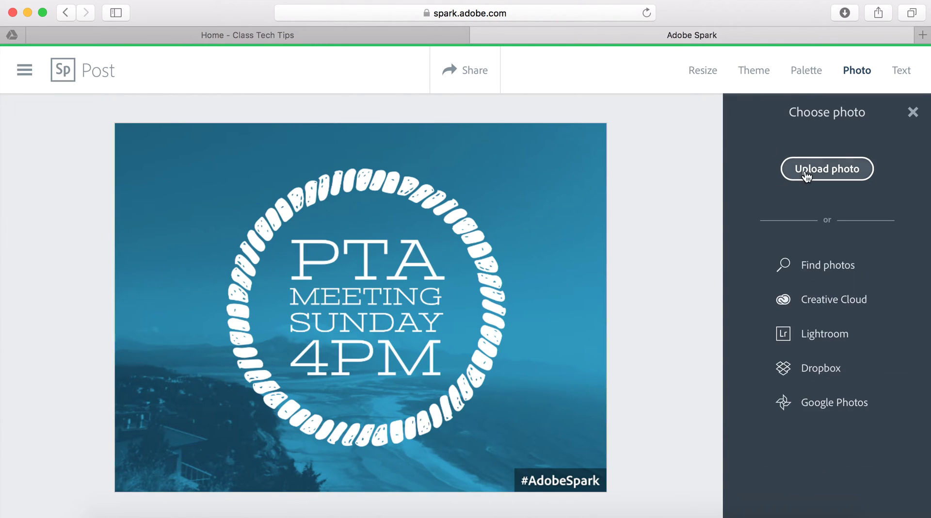
left_click(822, 271)
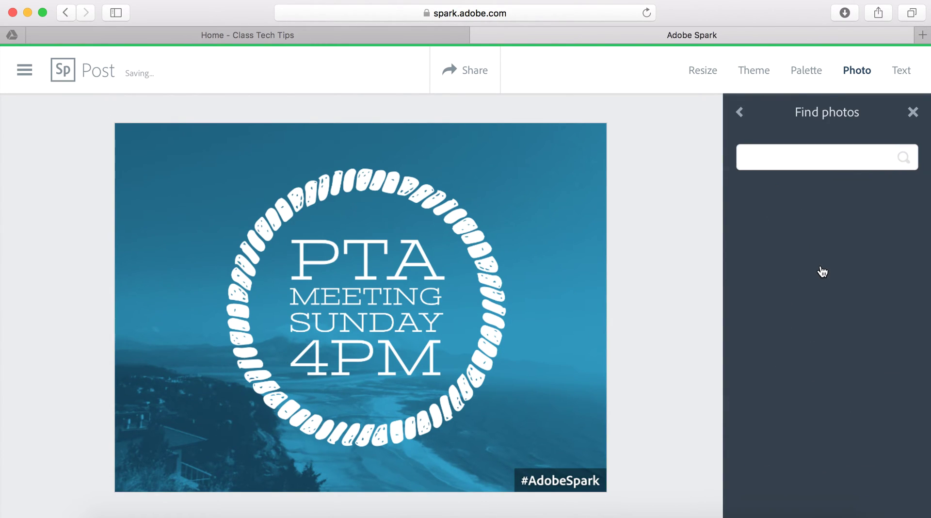
type("schoo")
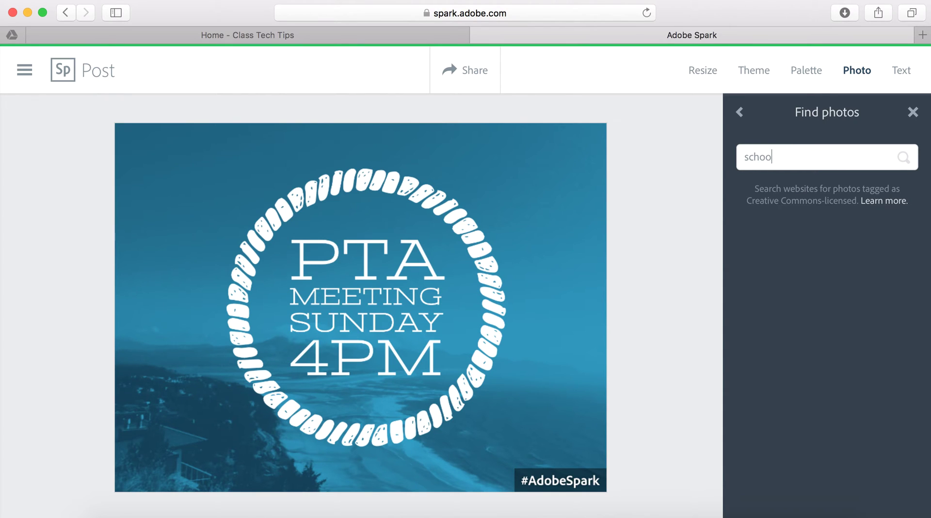
type("l")
key("Return")
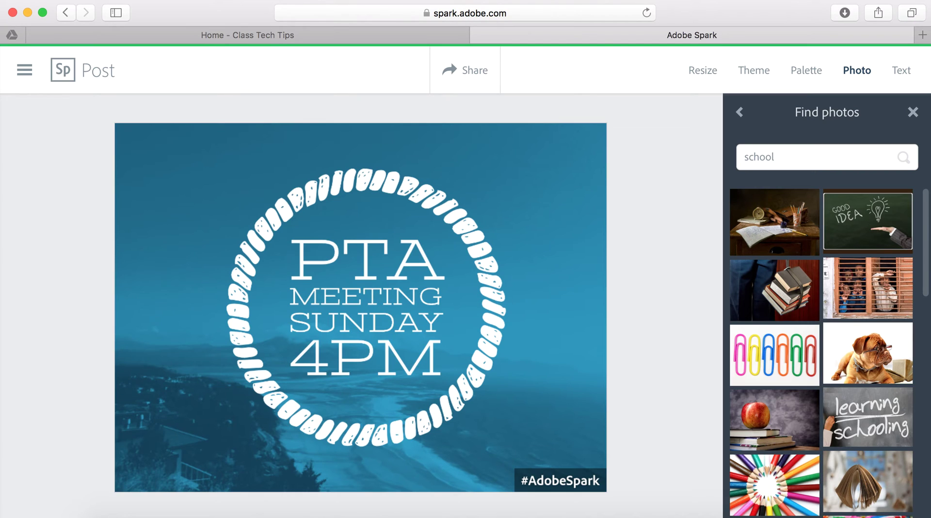
Use the colourful paper-clip photo as the background and reselect it on the canvas.
scroll(772, 364, "down", 3)
scroll(771, 364, "down", 2)
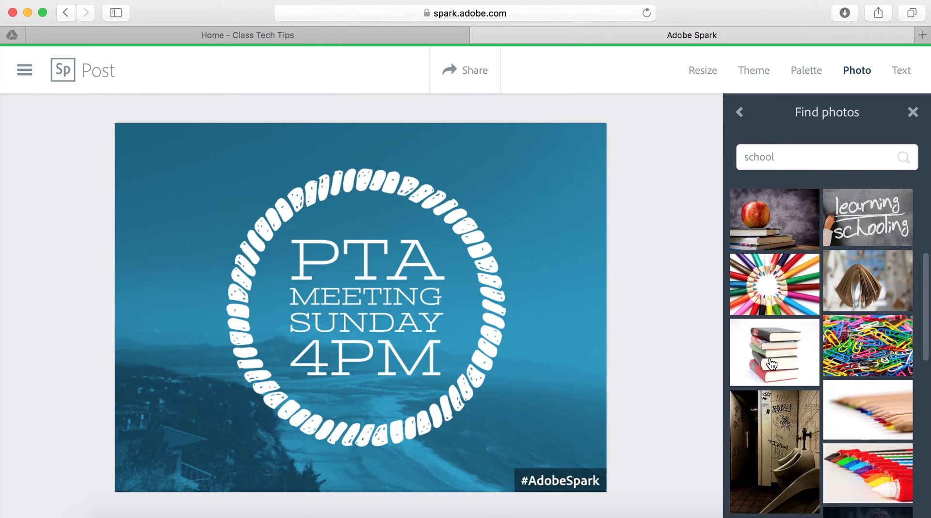
scroll(772, 364, "down", 2)
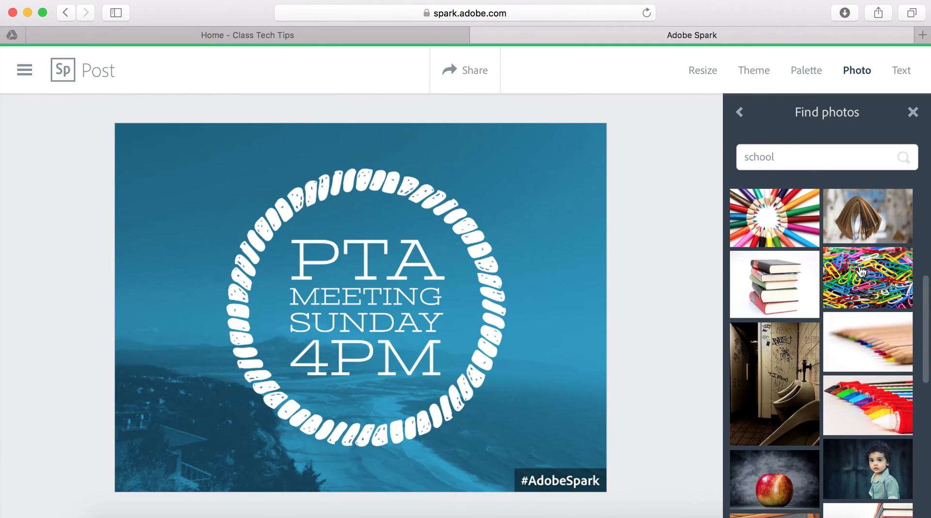
left_click(861, 270)
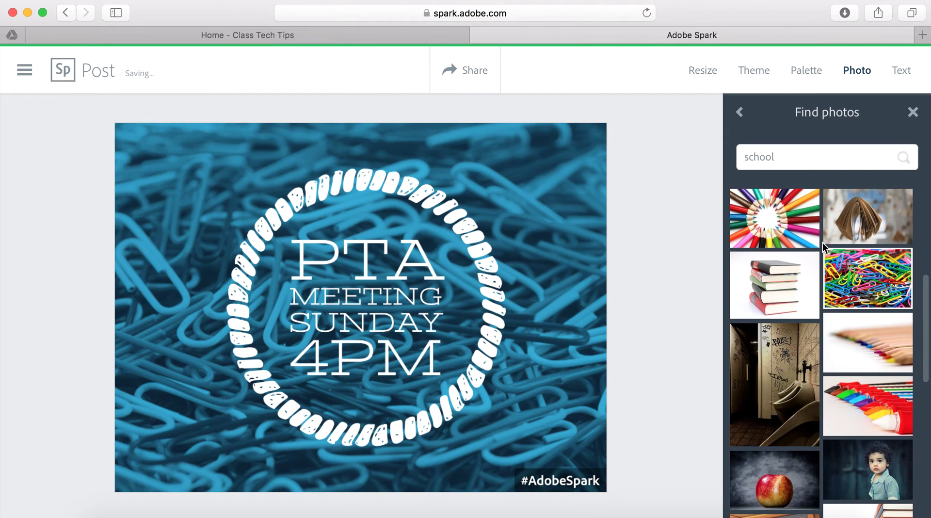
scroll(823, 242, "up", 2)
scroll(823, 243, "up", 2)
scroll(823, 243, "up", 2)
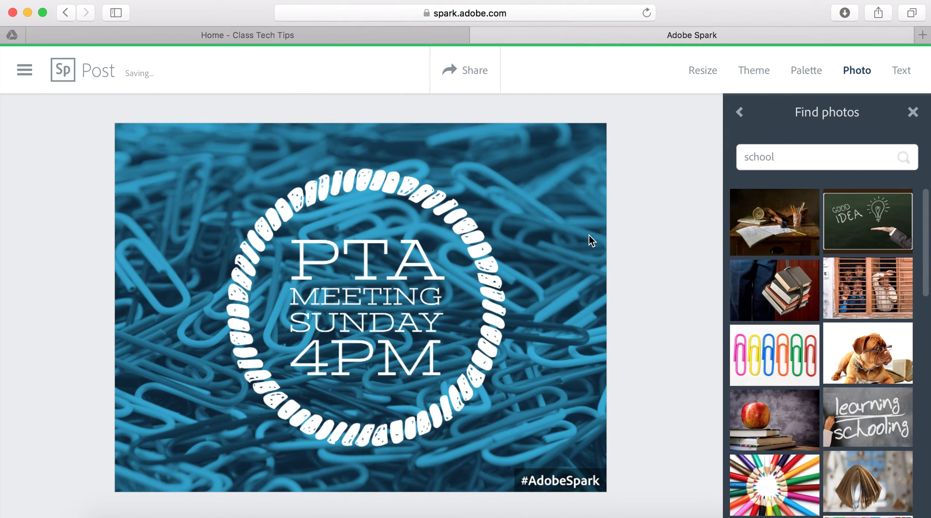
left_click(572, 237)
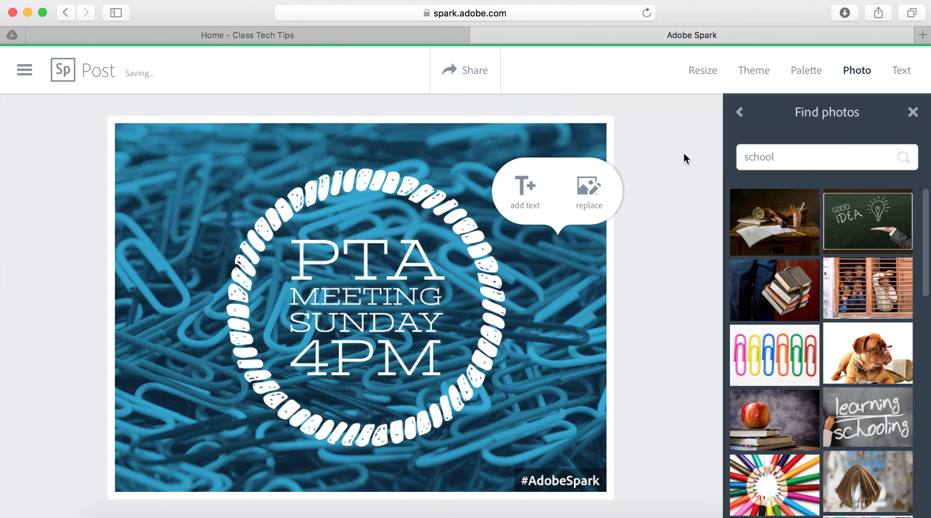
Try the Joule filter on the paper-clip photo, then the blue Theo tint.
left_click(913, 114)
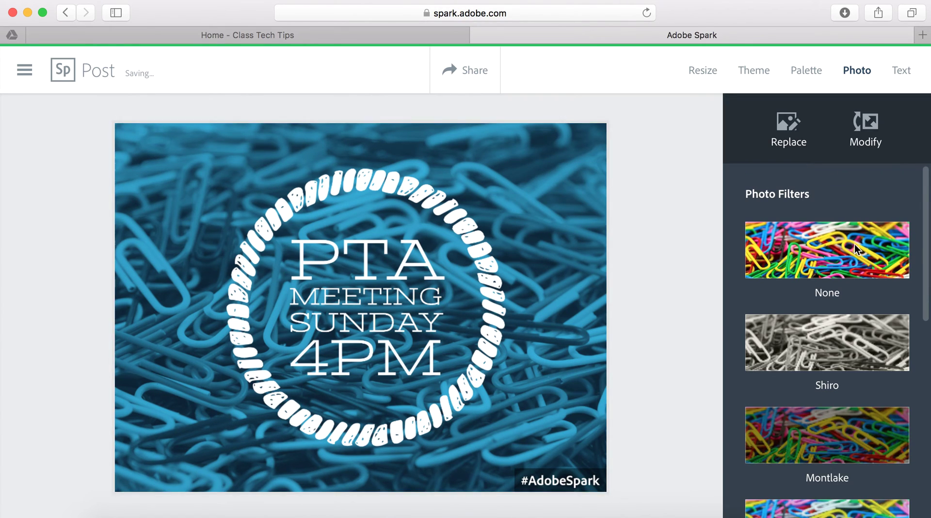
scroll(831, 356, "down", 2)
scroll(831, 379, "down", 3)
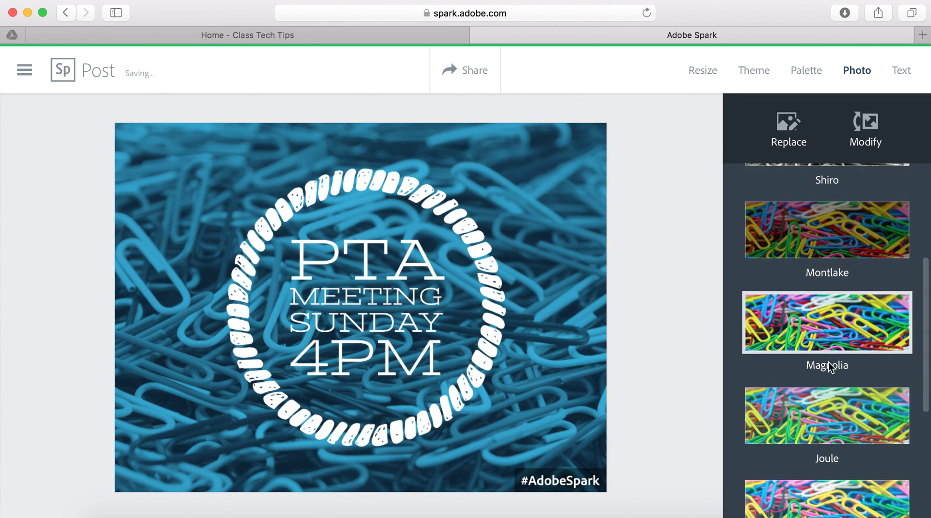
left_click(830, 426)
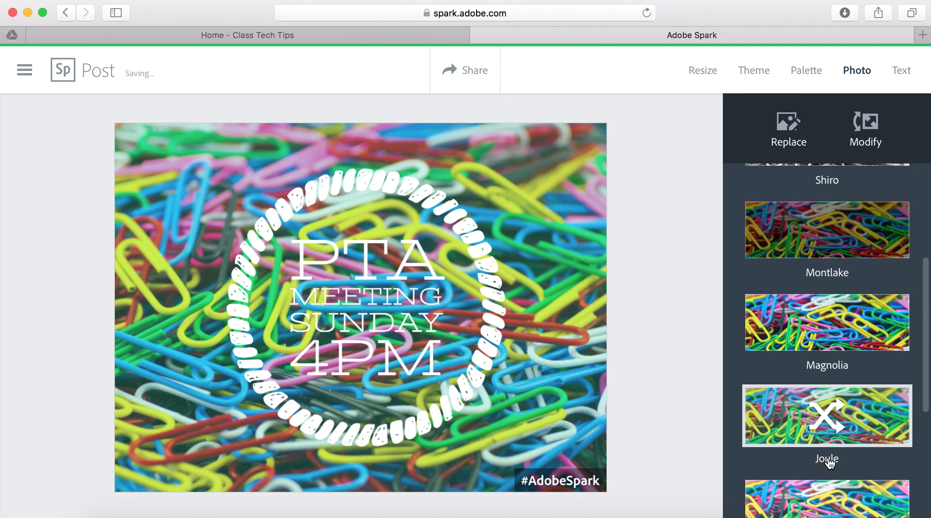
scroll(827, 437, "down", 3)
left_click(822, 480)
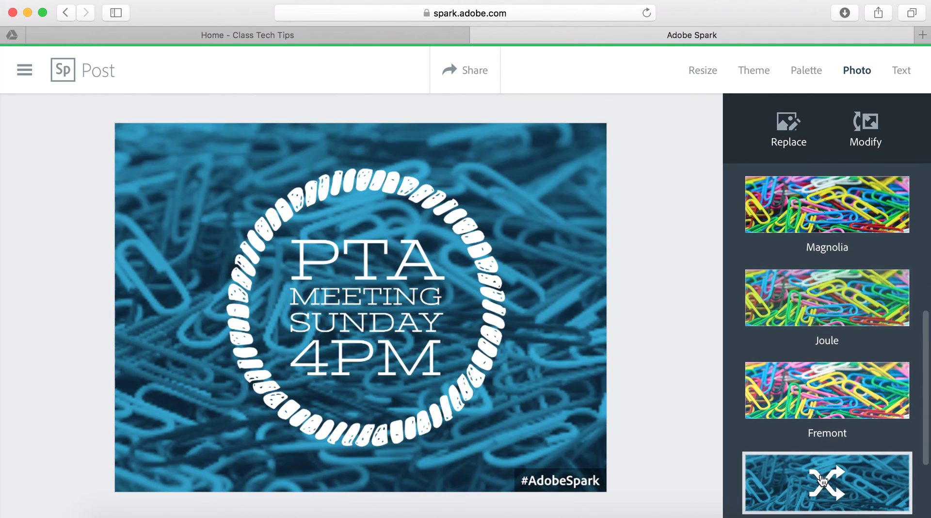
Sample the black-and-white Shiro filter, then settle back on the blue Theo filter.
scroll(788, 490, "down", 3)
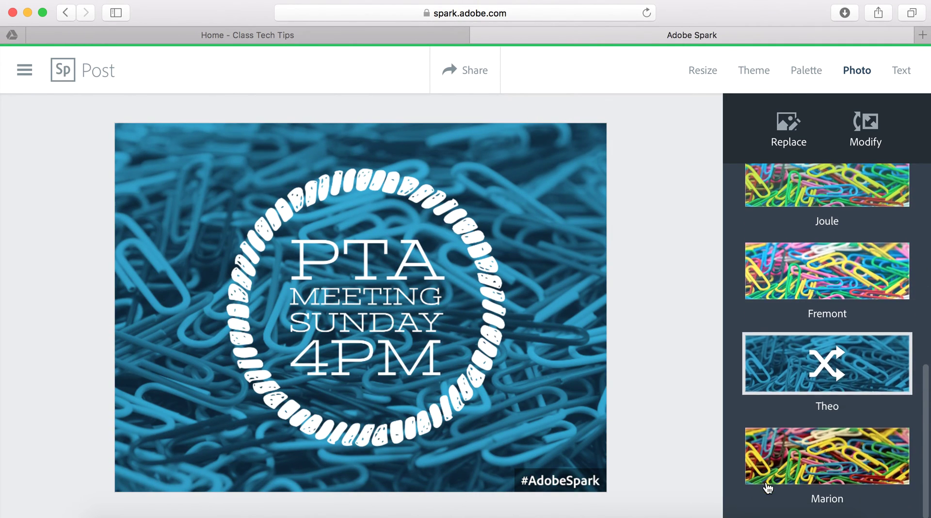
scroll(766, 486, "up", 5)
scroll(766, 486, "up", 5)
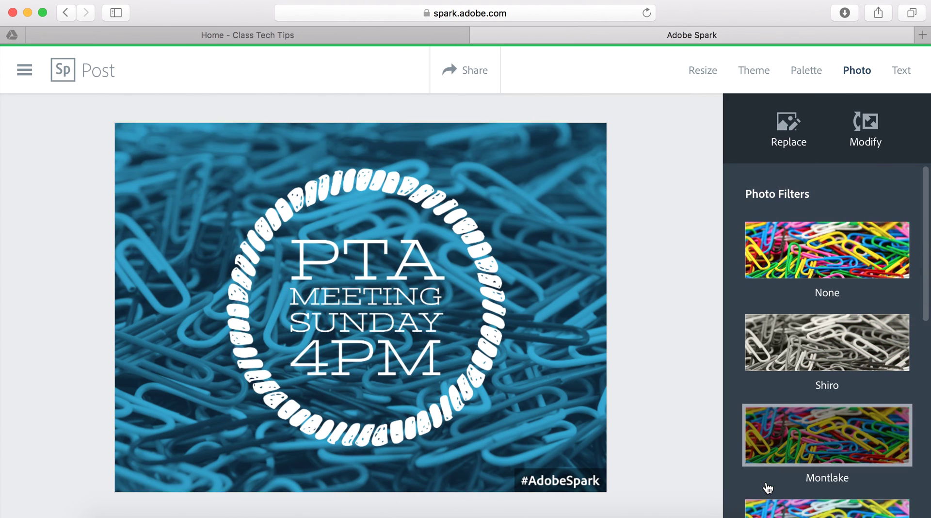
left_click(790, 352)
scroll(789, 353, "down", 5)
scroll(790, 359, "down", 5)
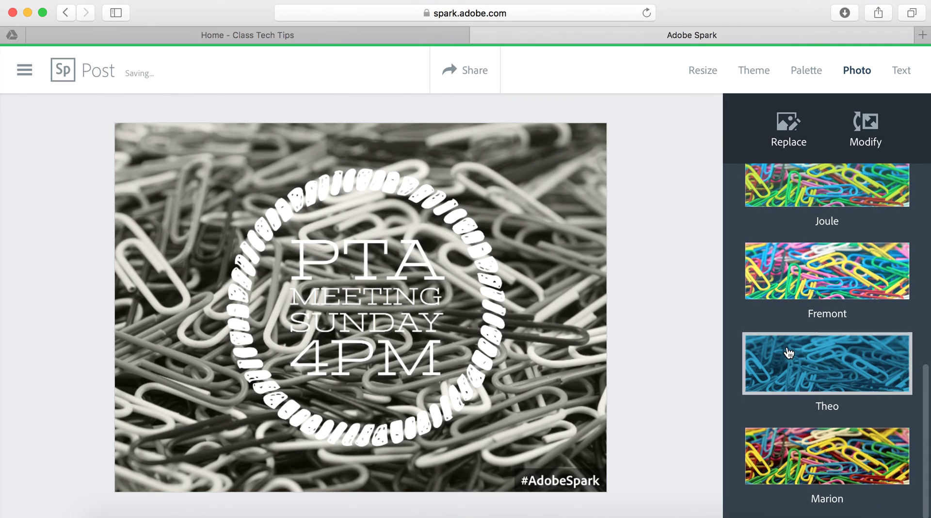
left_click(790, 373)
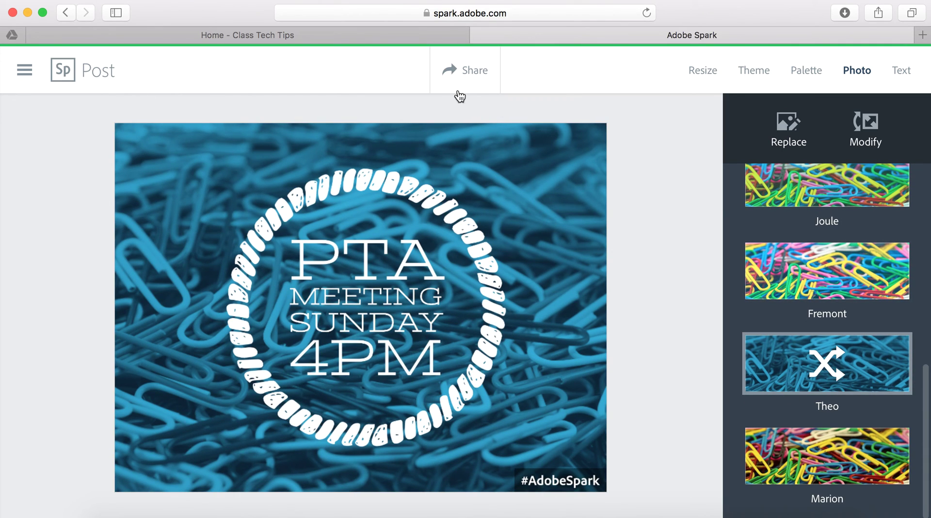
Save the PTA Meeting Sunday 4PM post through Share.
left_click(456, 75)
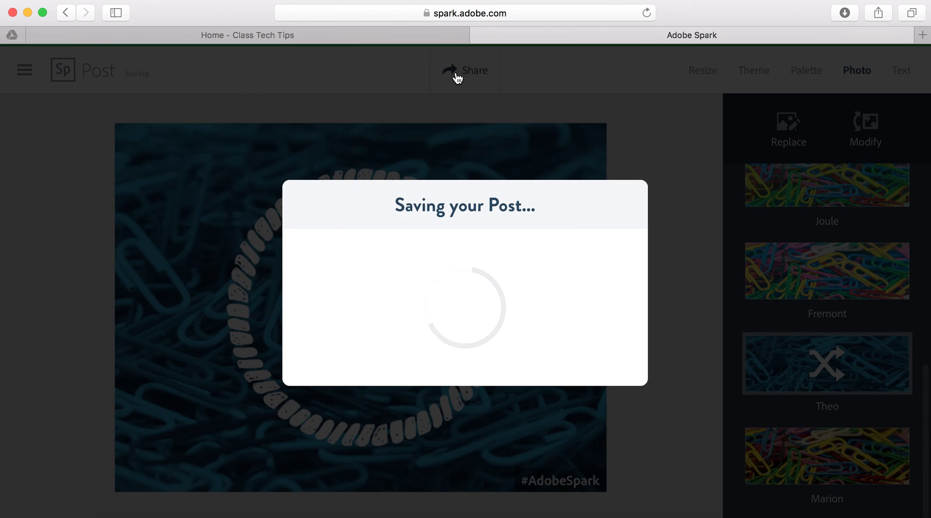